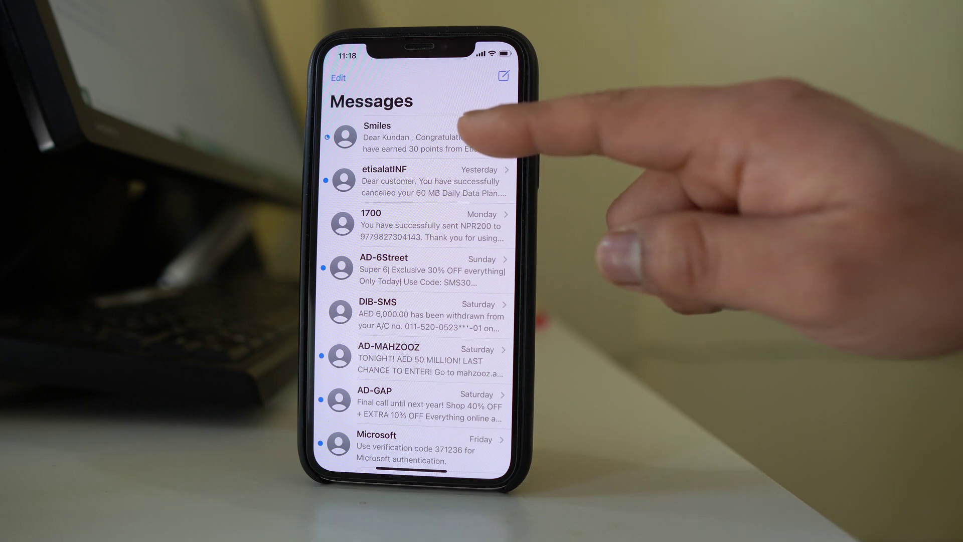
# Step: Reveal, then dismiss, the hide-alerts and delete options on the Smiles conversation
pyautogui.moveTo(496, 137); pyautogui.dragTo(422, 137)
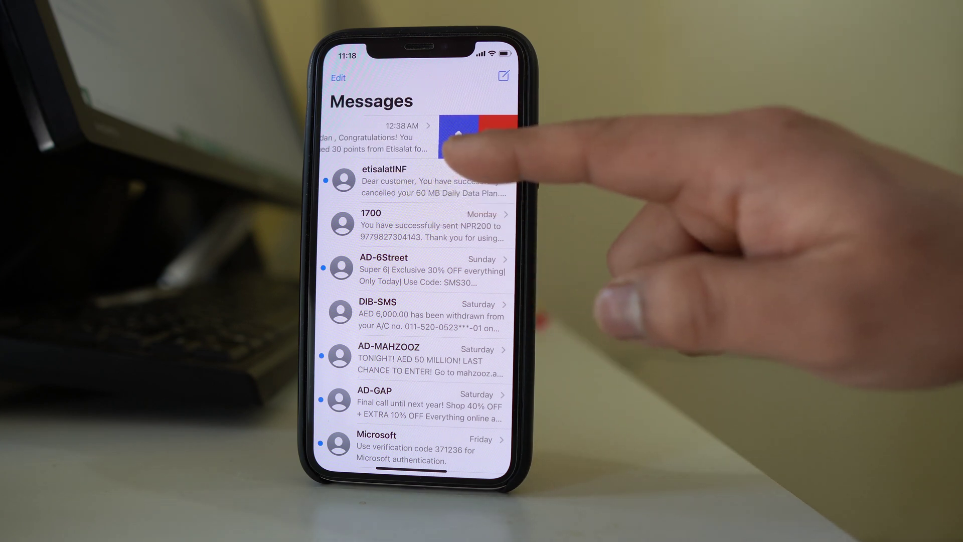
pyautogui.moveTo(452, 137); pyautogui.dragTo(519, 137)
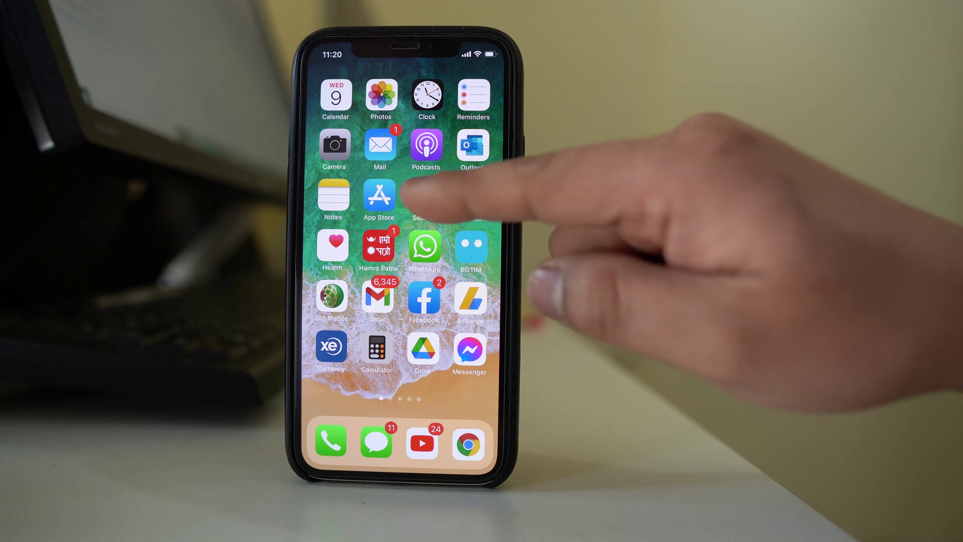
# Step: Go to Settings > Messages to reach the Filter Unknown Senders toggle
pyautogui.click(425, 196)
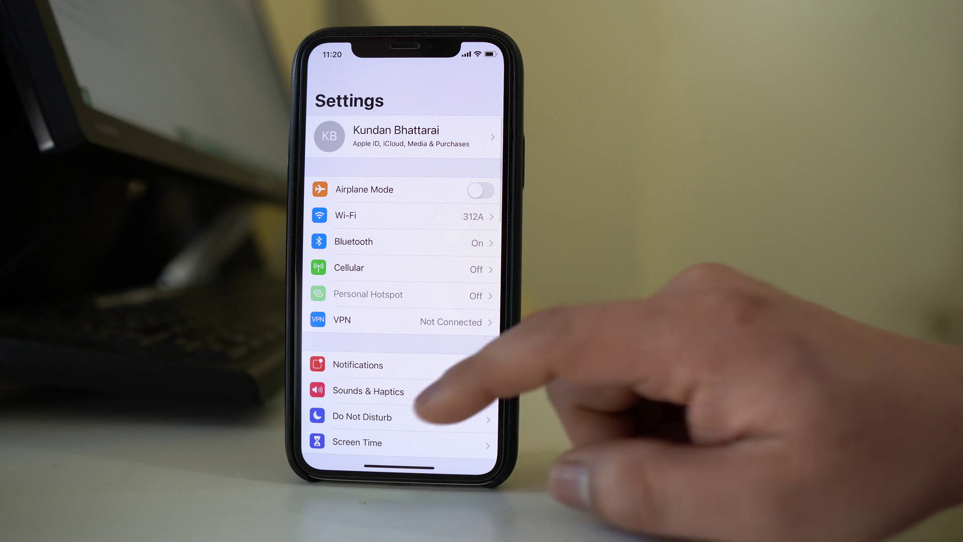
pyautogui.scroll(-5, 441, 398)
pyautogui.scroll(-3, 437, 289)
pyautogui.scroll(-3, 422, 278)
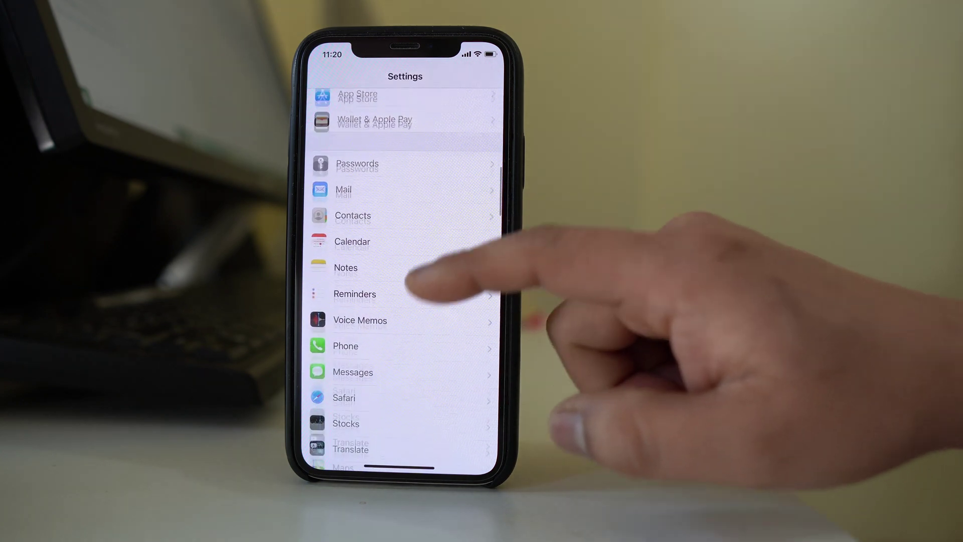
pyautogui.scroll(-2, 429, 286)
pyautogui.click(452, 317)
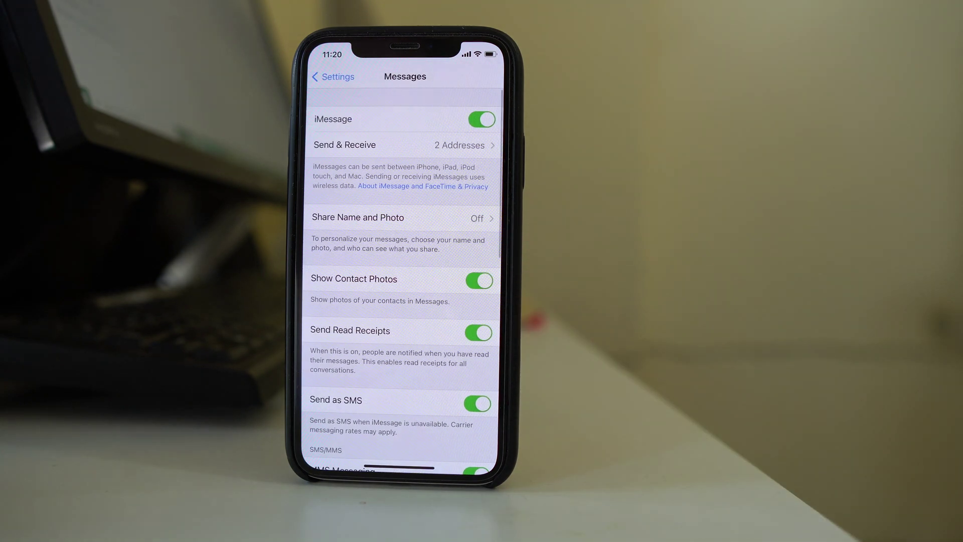
pyautogui.scroll(-5, 451, 271)
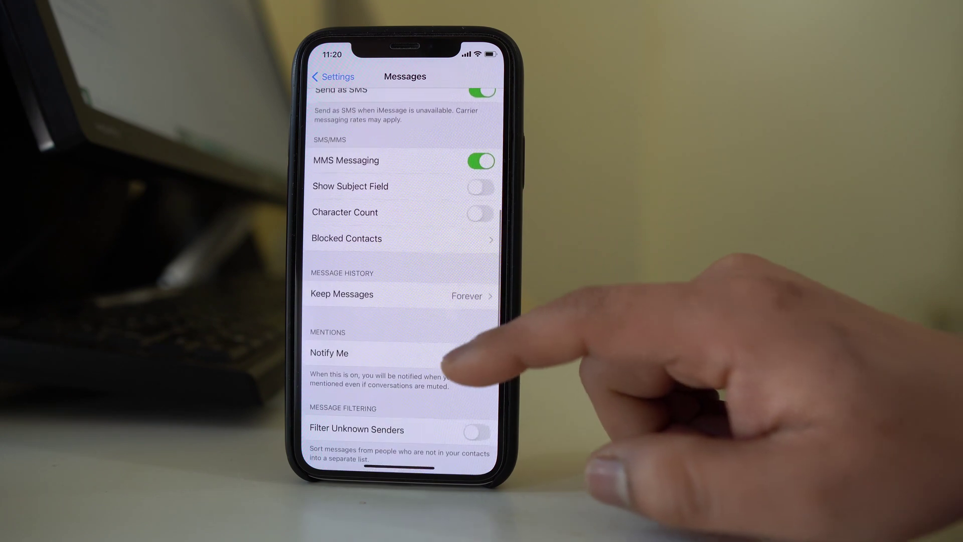
pyautogui.scroll(-3, 441, 347)
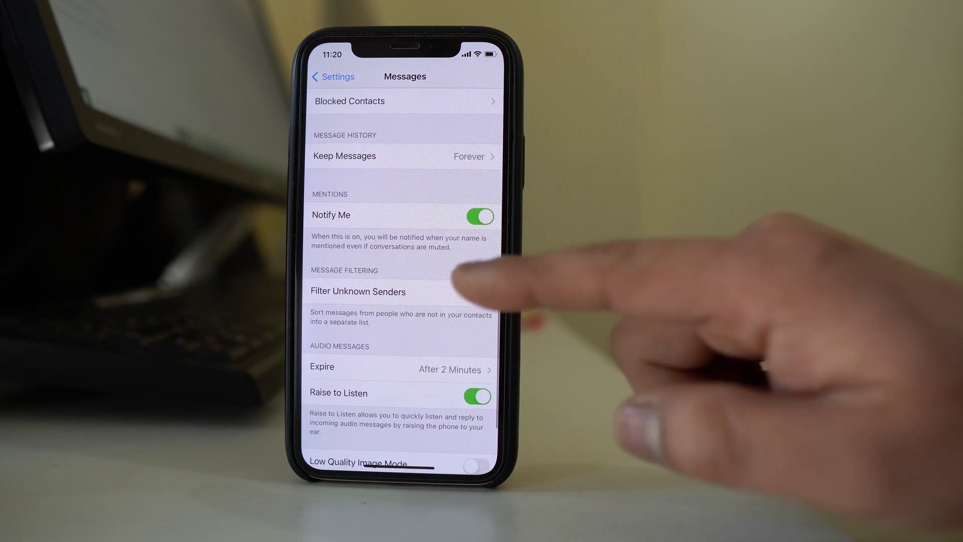
pyautogui.click(479, 291)
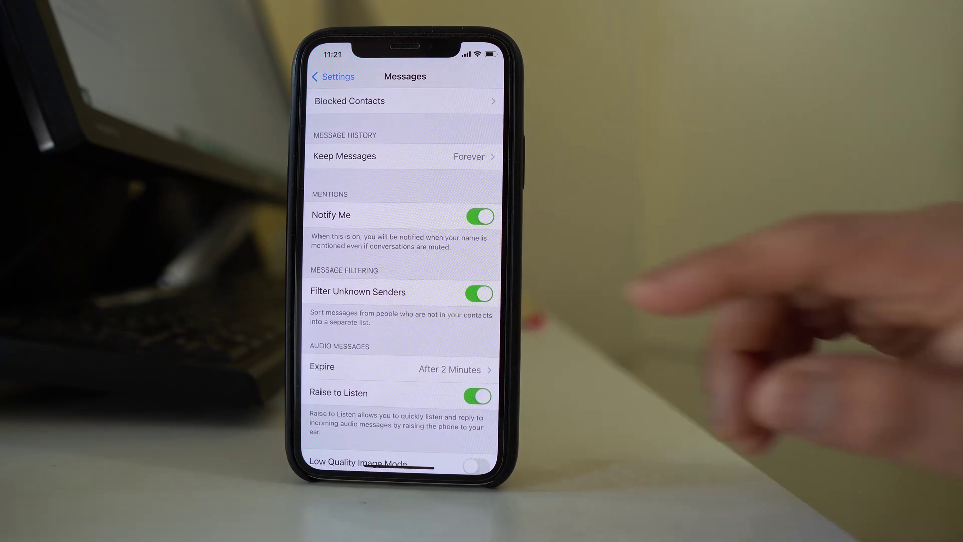
pyautogui.click(479, 292)
pyautogui.click(479, 292)
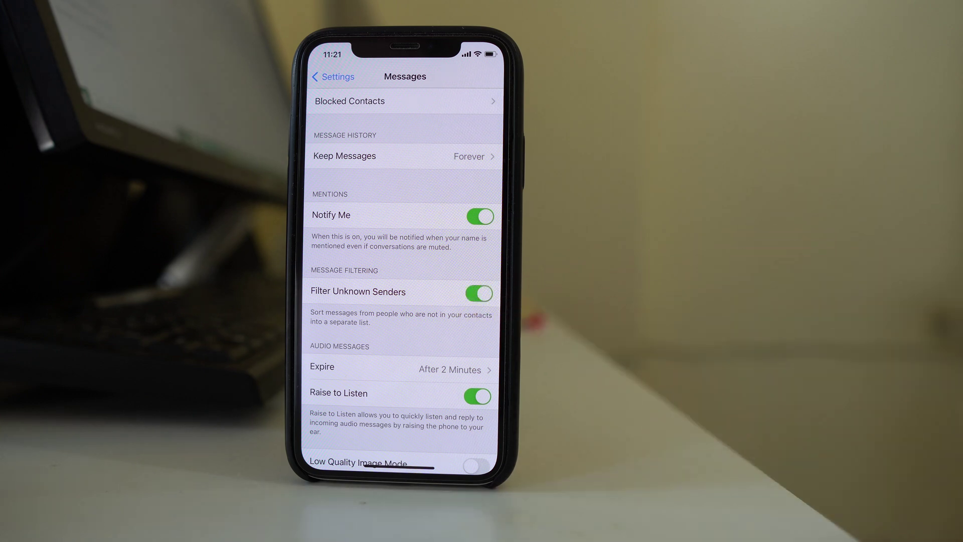